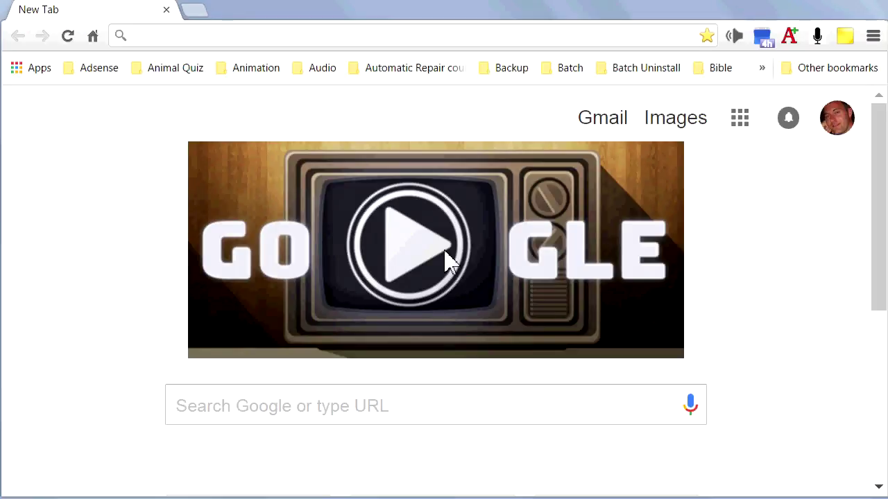
Step: Start the Speech Recognition Anywhere extension listening for voice commands
click(818, 39)
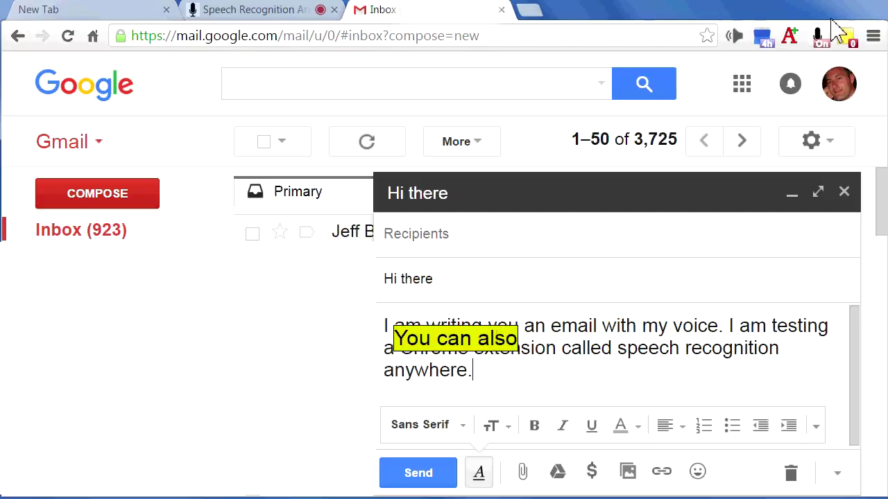
Step: Switch from Gmail back to the Speech Recognition Anywhere tab
click(245, 11)
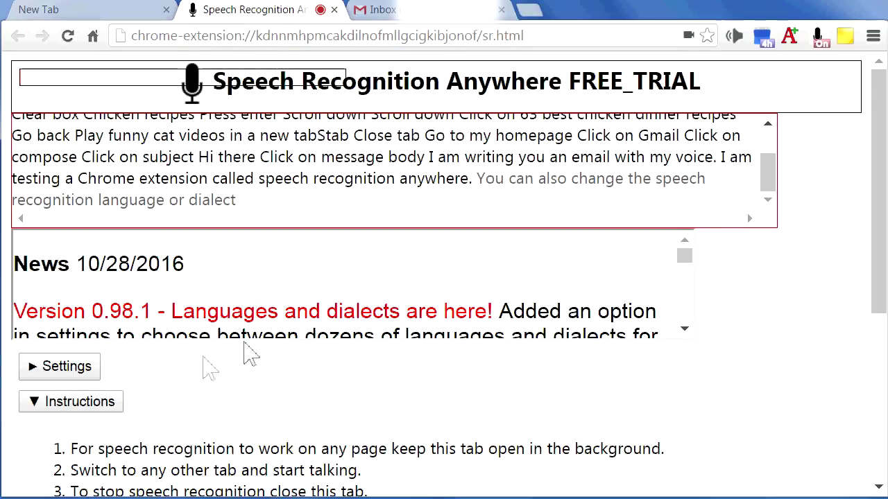
Step: Expand Settings, set the recognition language to Spanish, and return to the Gmail draft
click(67, 368)
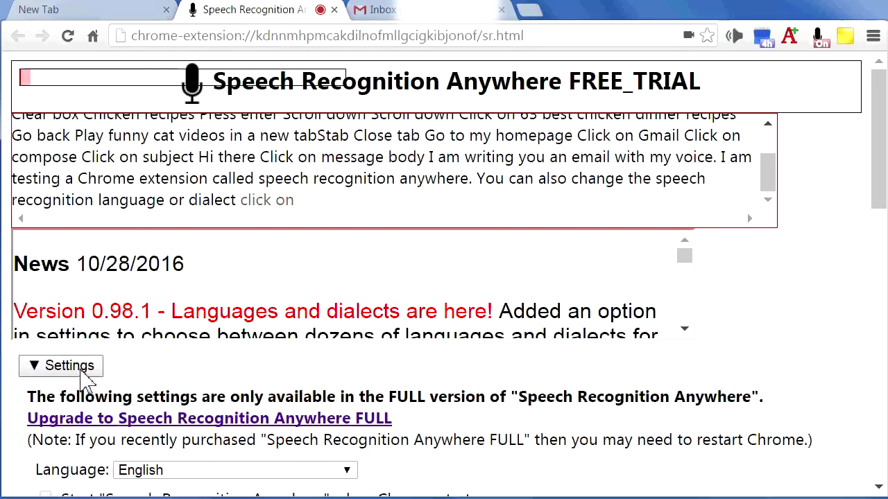
scroll(208, 375, down, 1)
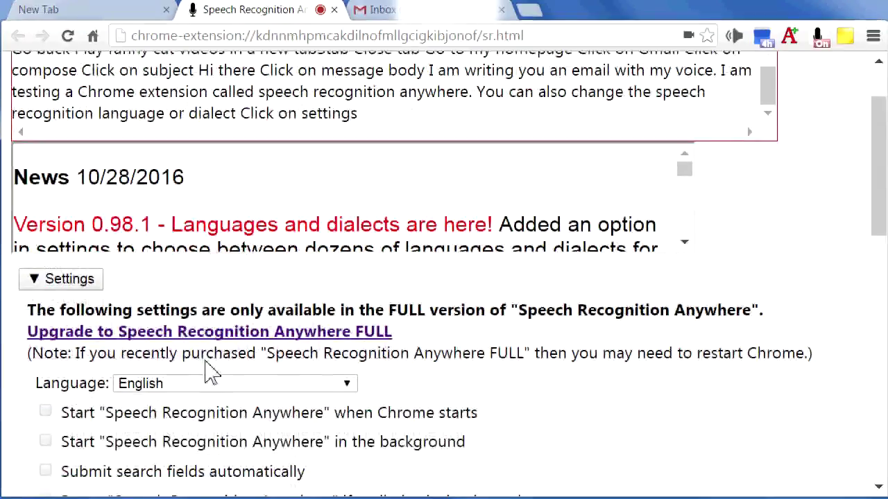
click(301, 383)
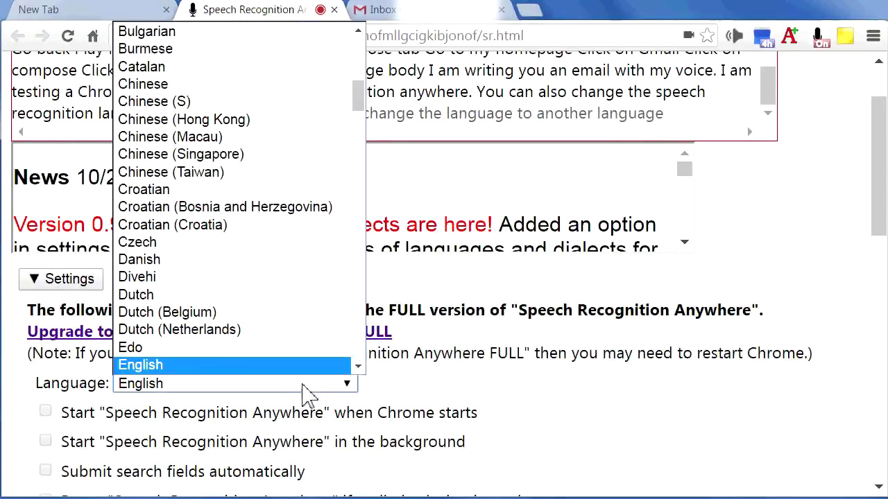
scroll(215, 263, down, 15)
click(191, 217)
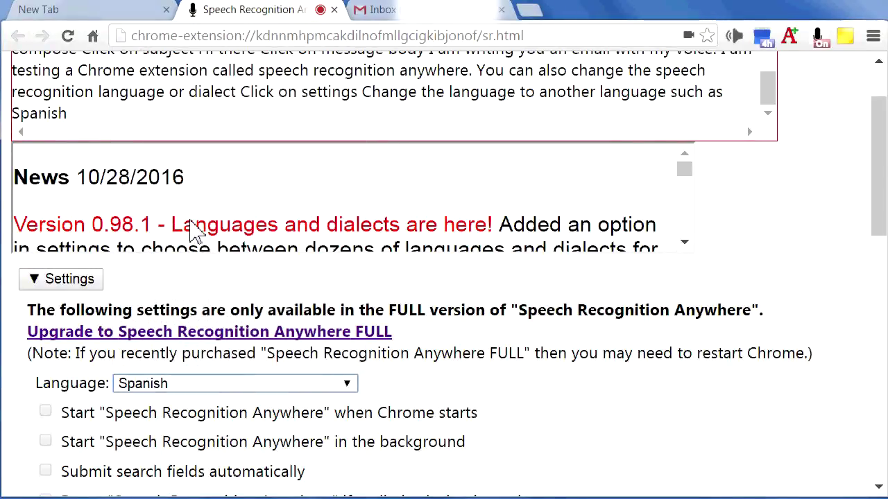
click(448, 15)
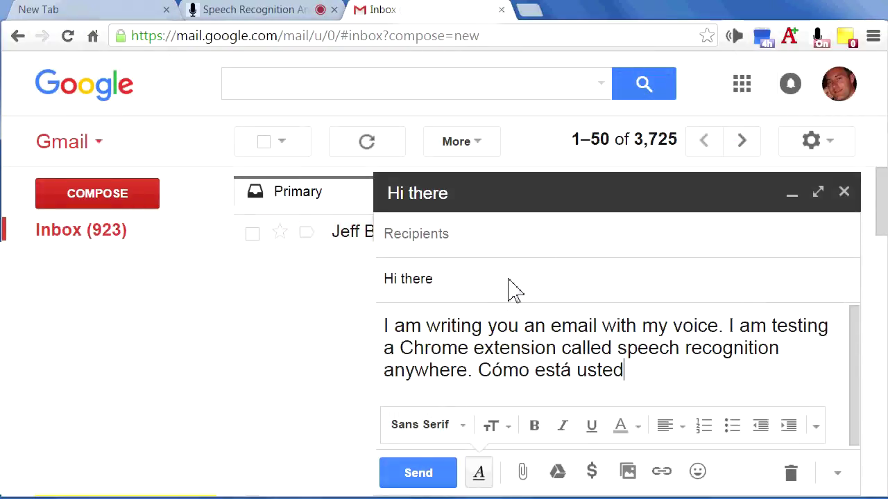
Step: Change the recognition language to French and go back to the Gmail draft
click(247, 10)
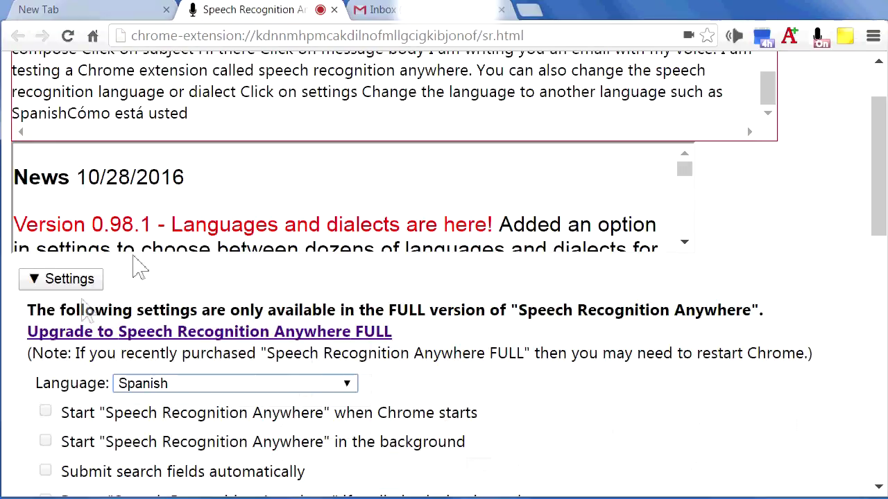
click(178, 389)
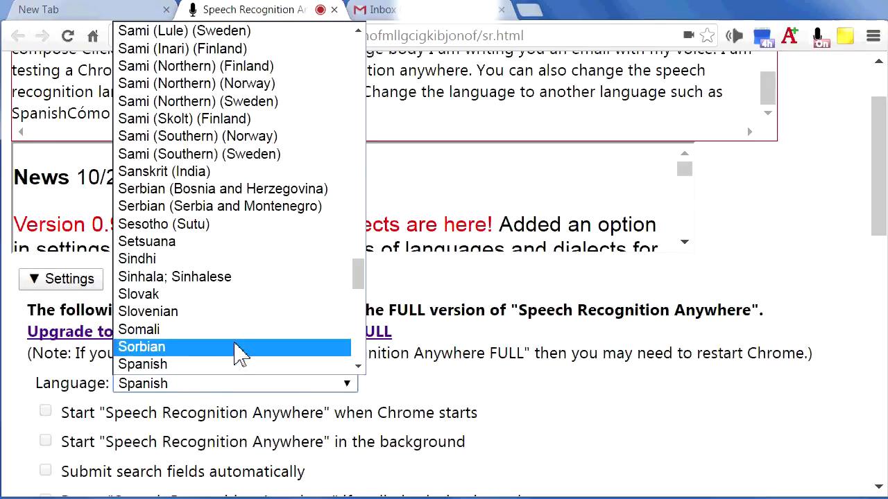
key(f)
click(177, 103)
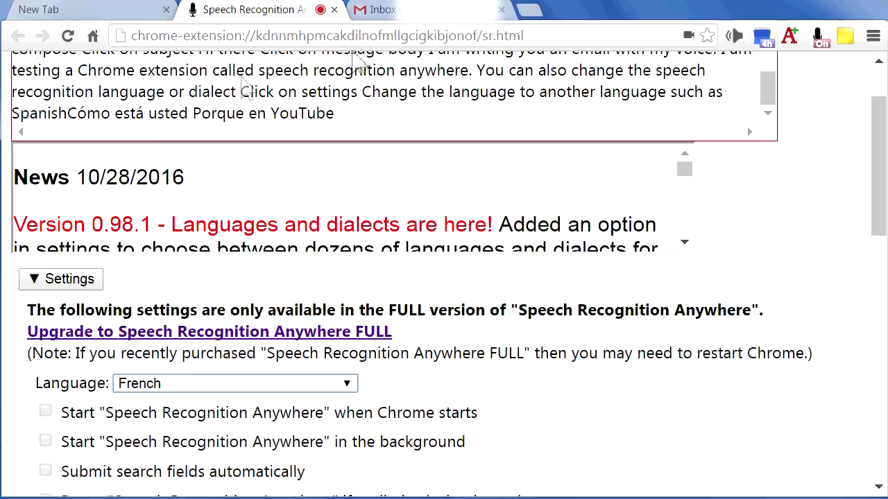
click(411, 13)
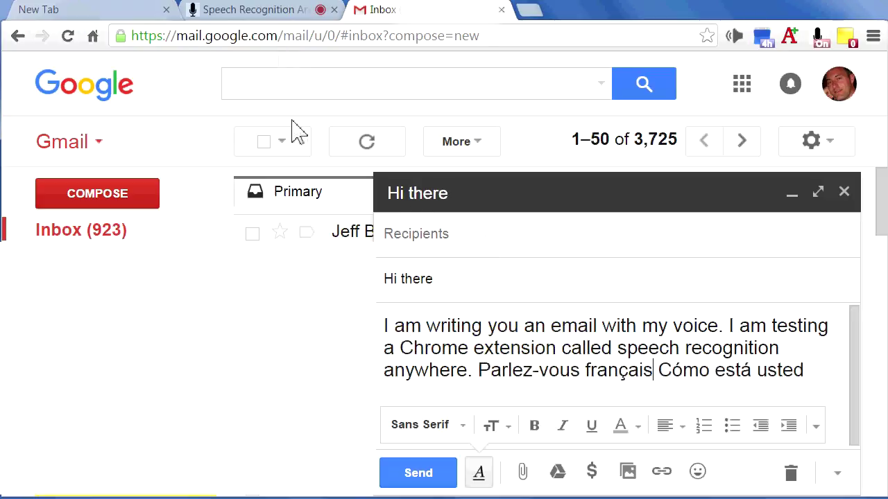
Step: Change the recognition language to Japanese, dictate in Gmail, then return to settings
click(270, 13)
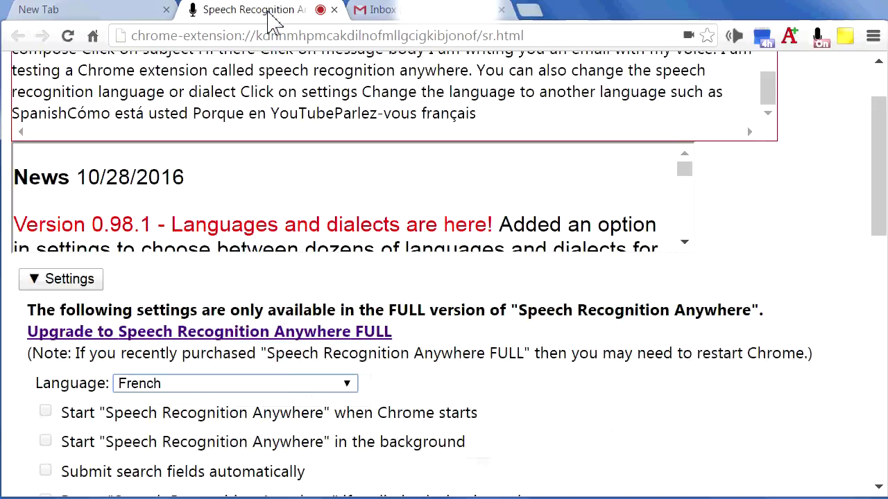
click(350, 389)
key(j)
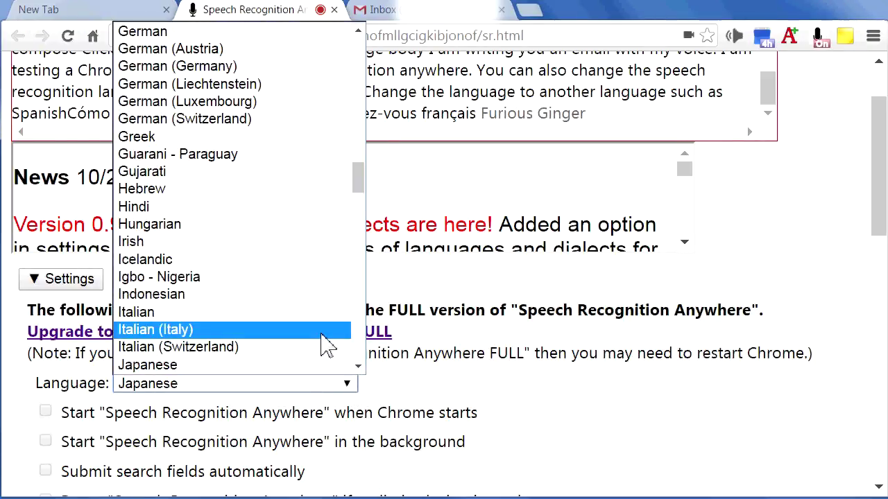
scroll(236, 278, down, 3)
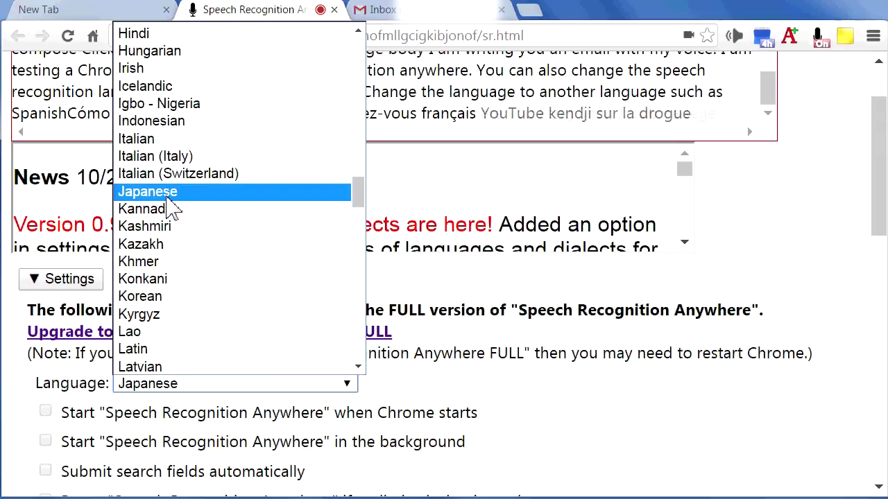
click(229, 196)
click(374, 9)
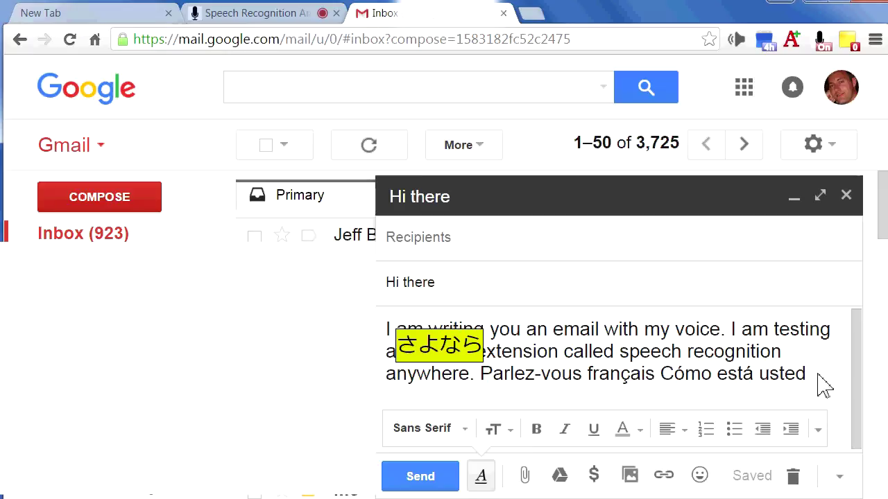
key(ctrl+shift+Tab)
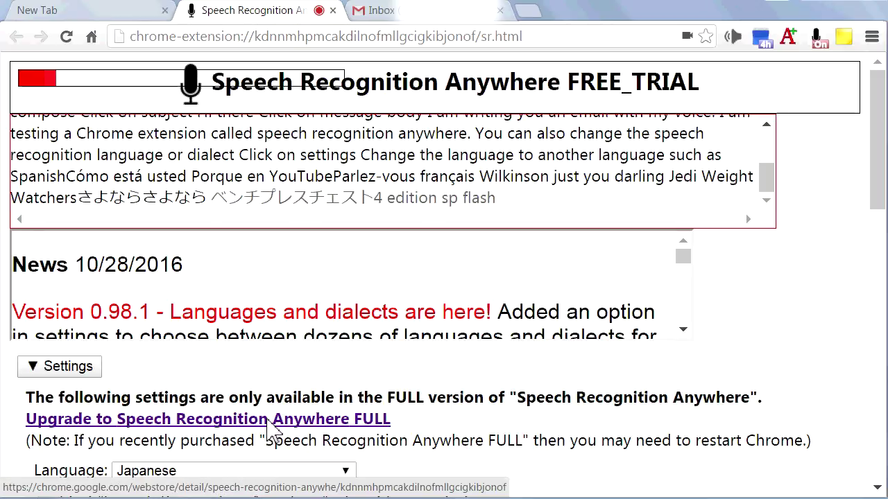
Step: Buy Speech Recognition Anywhere FULL from its Chrome Web Store page
click(269, 425)
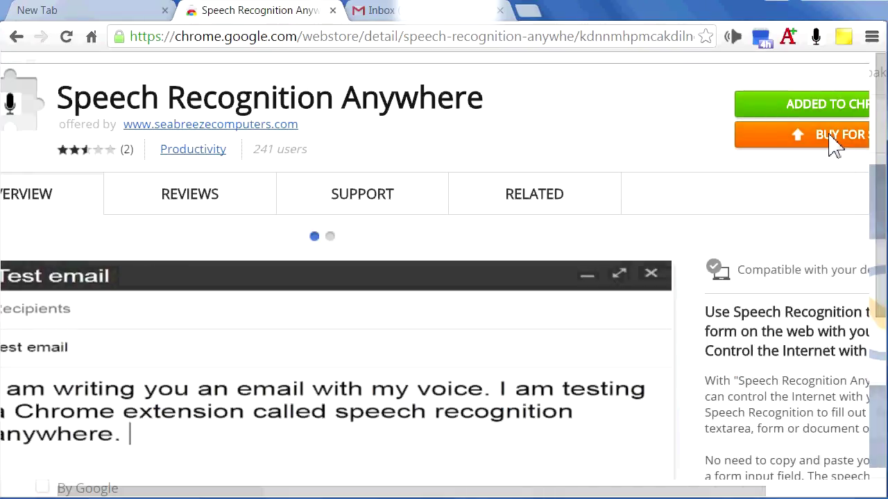
click(824, 138)
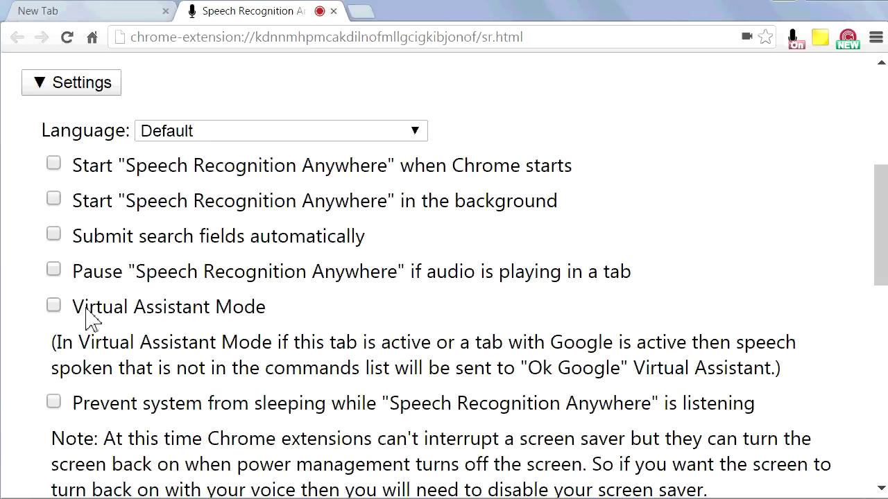
Step: Enable Virtual Assistant Mode to run voice searches for the temperature and a wake up phrase
click(86, 312)
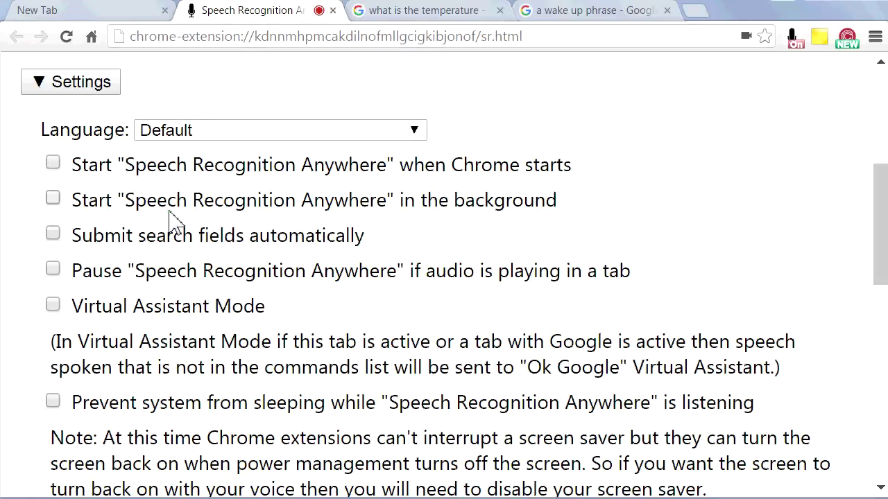
Step: Enable the voice activation wake up phrase 'Computer' with a beep tone on detection
drag(882, 271, 879, 371)
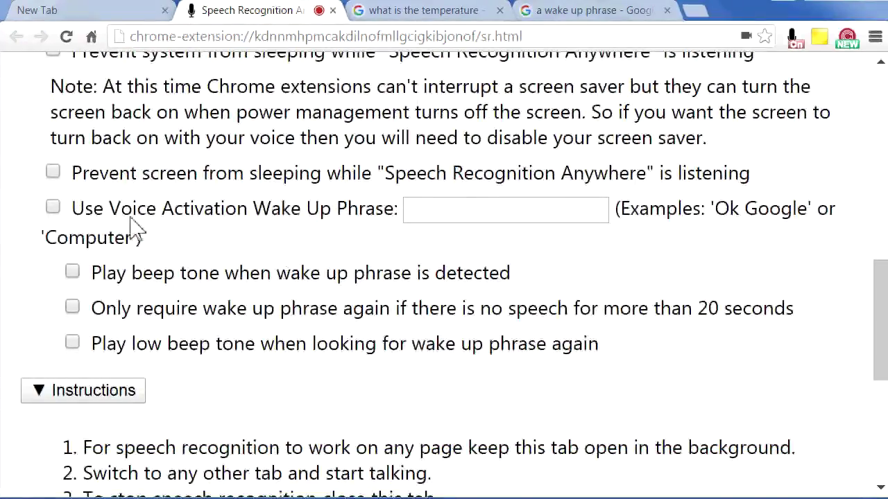
click(97, 212)
scroll(97, 211, up, 1)
click(431, 243)
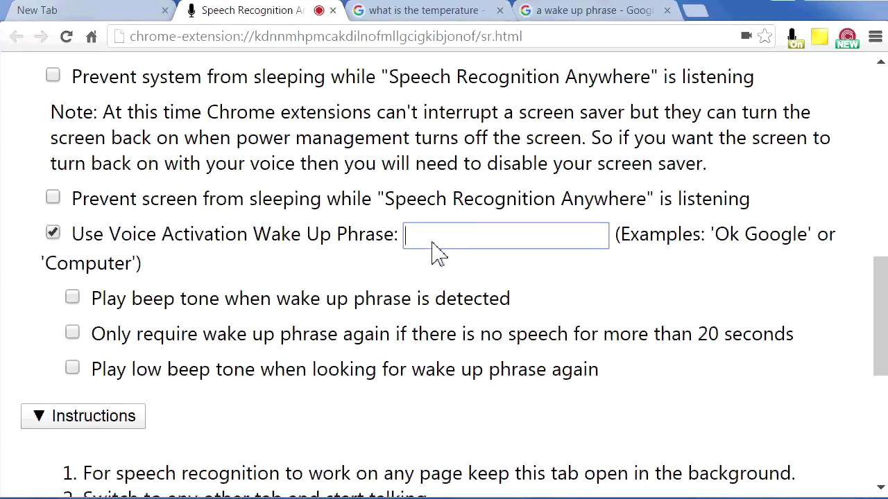
text(Computer)
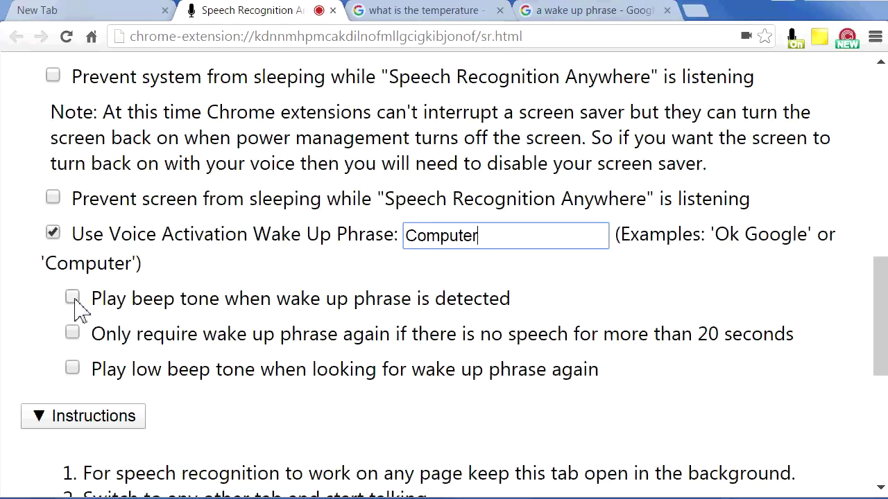
click(73, 298)
scroll(77, 301, up, 5)
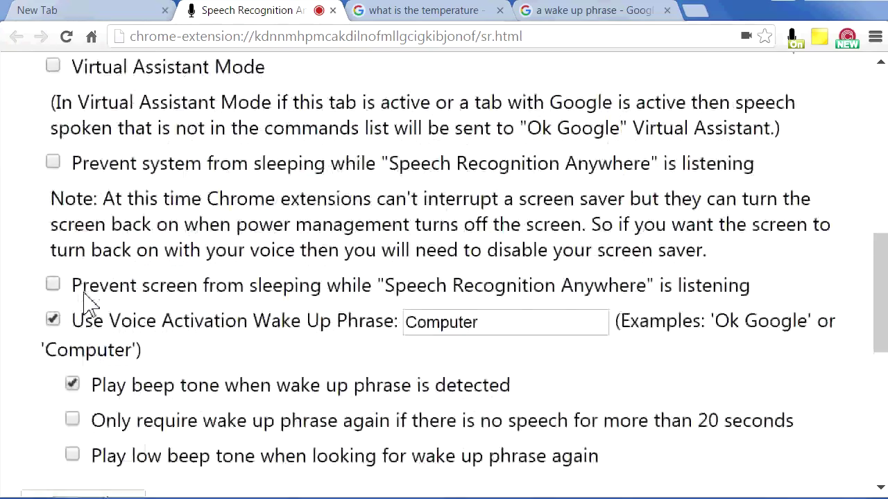
Step: Re-enable the Virtual Assistant Mode checkbox
click(53, 326)
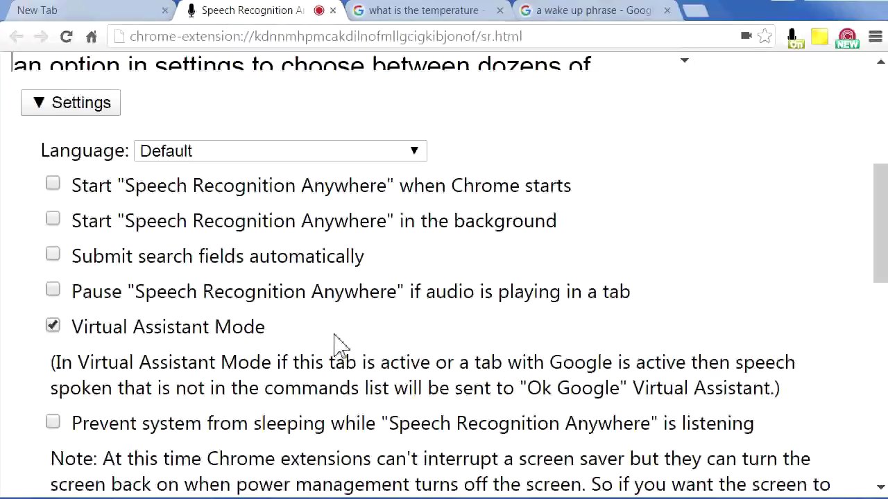
scroll(335, 341, down, 1)
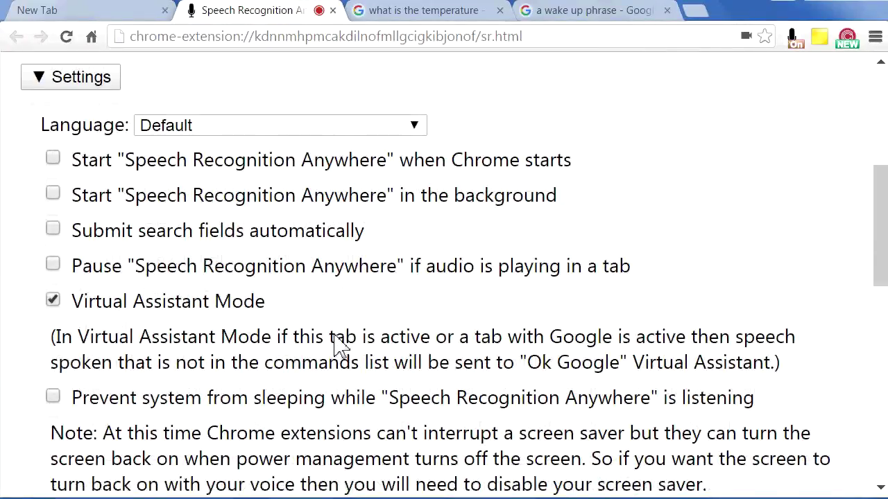